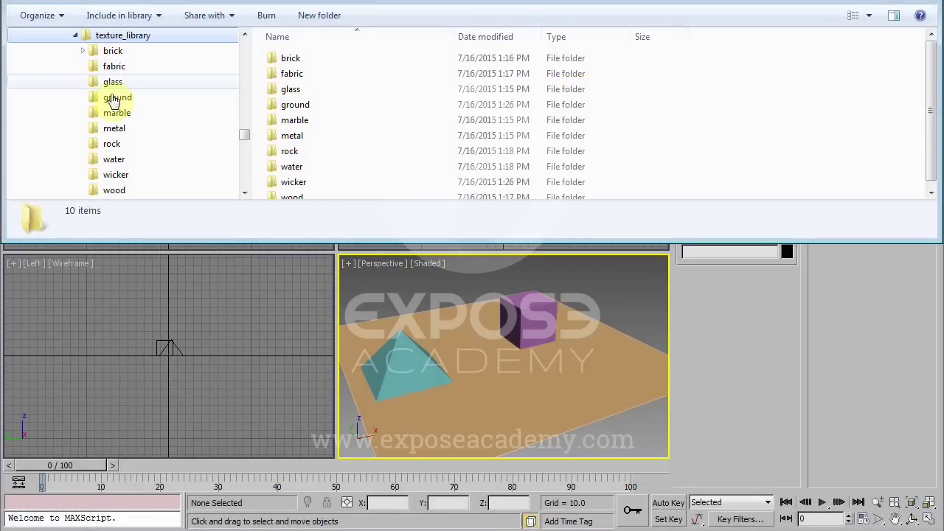
- Expand the brick folder under texture_library to show its polygonal, rectangular and rounded subfolders
click(83, 50)
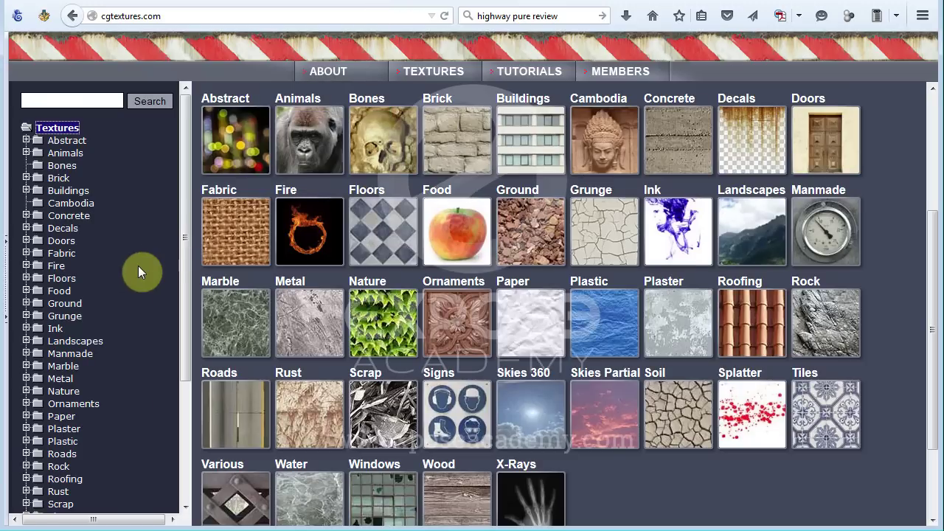
- Browse the cgtextures tree to Ground > Gravel, revealing its Cobble, Gravel and Special subcategories
click(26, 153)
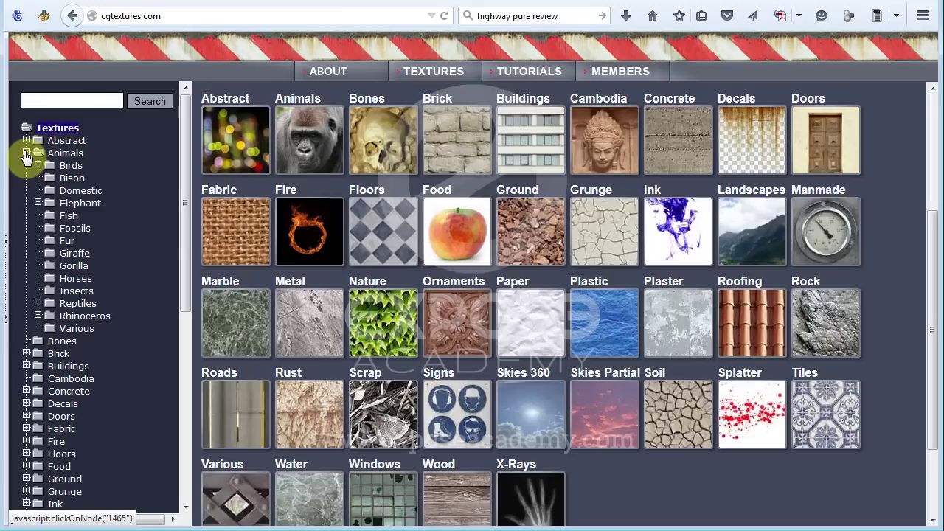
click(38, 203)
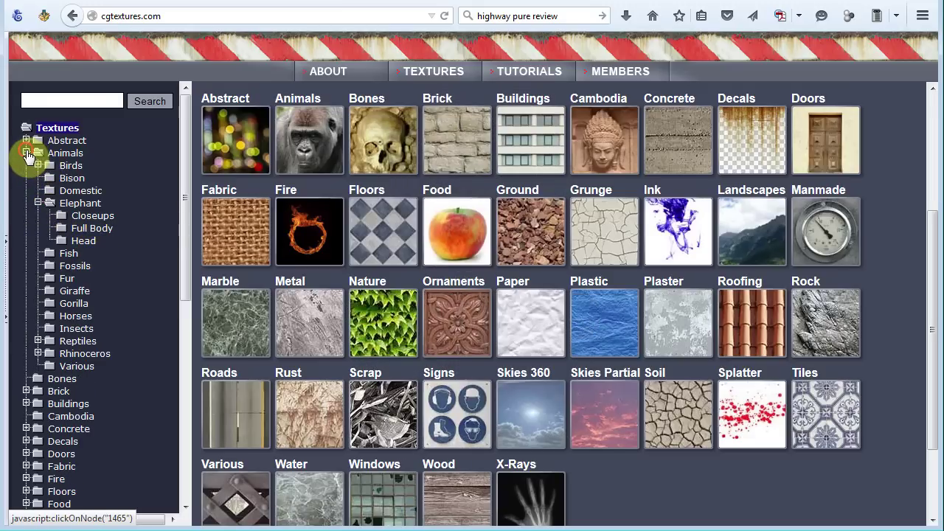
click(26, 152)
click(25, 303)
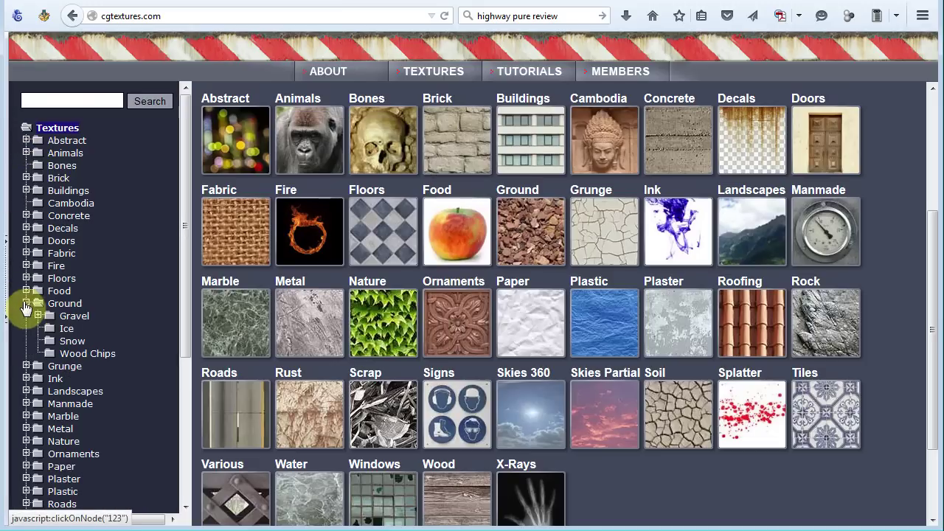
click(38, 315)
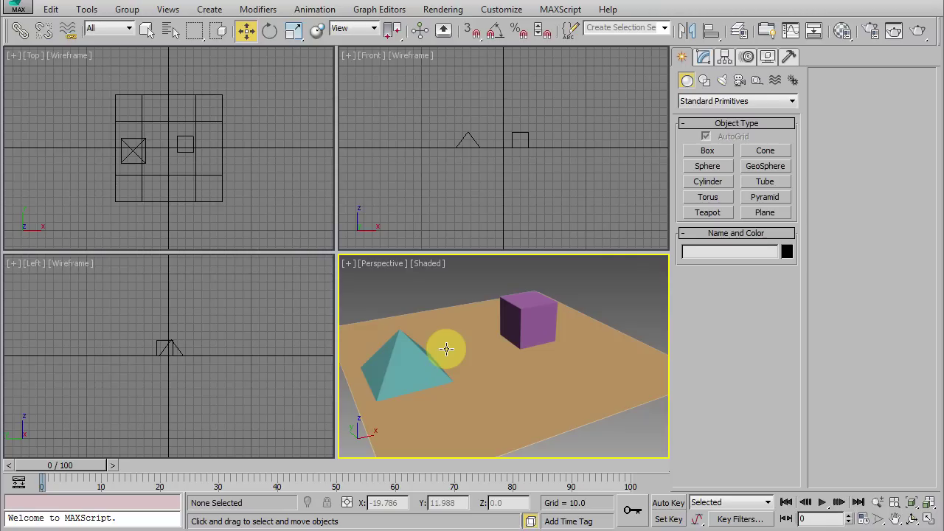
- Bring up Configure User Paths on its External Files list
click(496, 18)
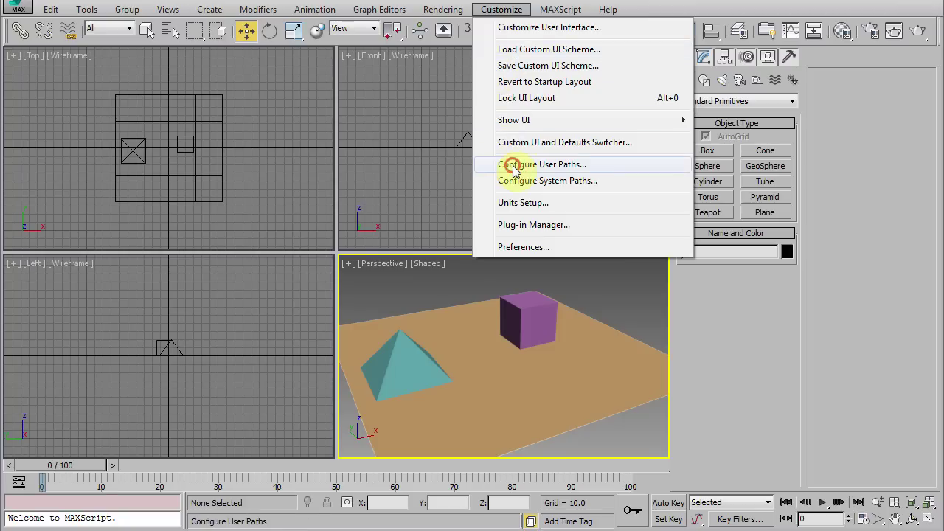
click(515, 168)
click(594, 220)
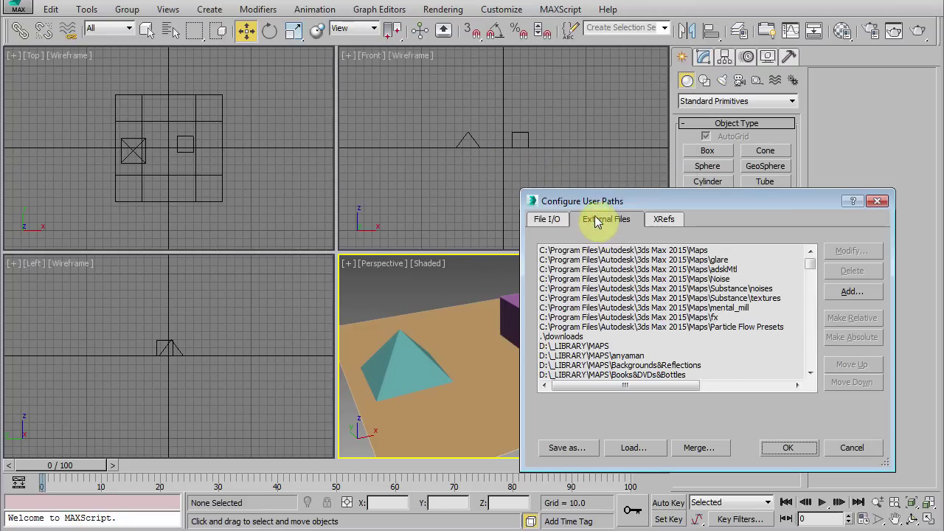
drag(597, 205, 500, 146)
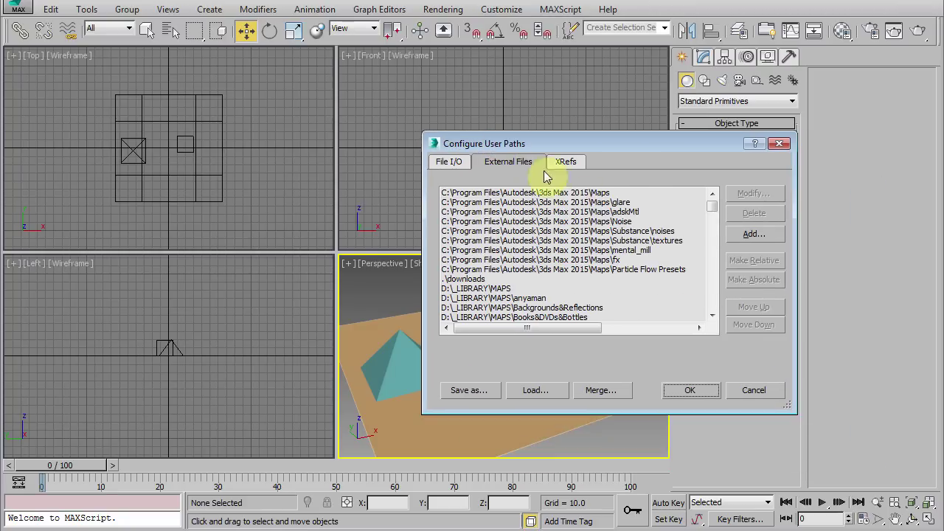
- Choose texture_library as a new external files path, with Add Subpaths ticked
click(754, 235)
mouse_move(697, 161)
mouse_down()
mouse_move(534, 44)
mouse_move(533, 33)
mouse_up()
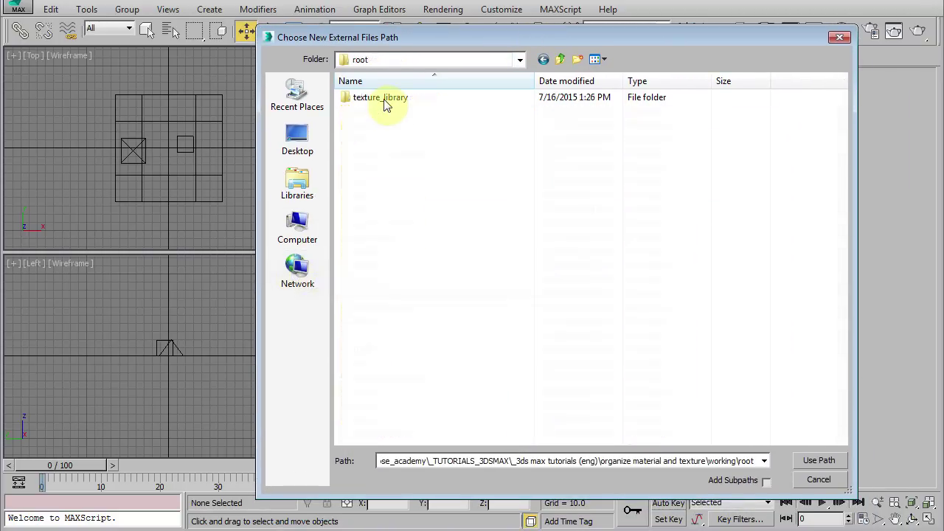
click(385, 101)
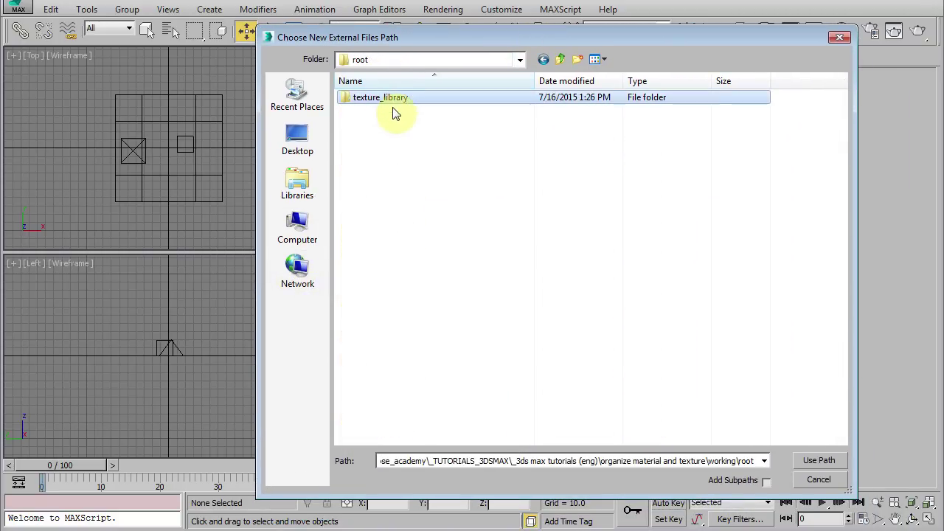
click(815, 461)
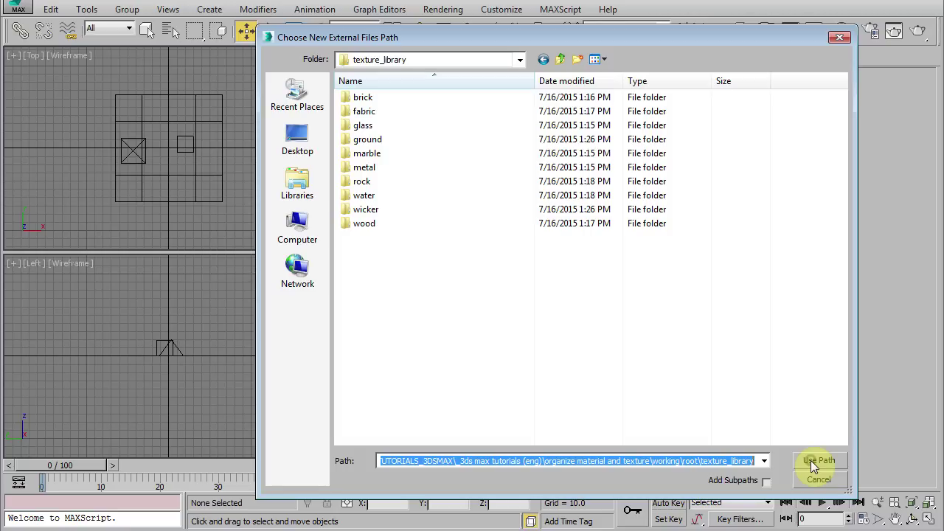
click(766, 481)
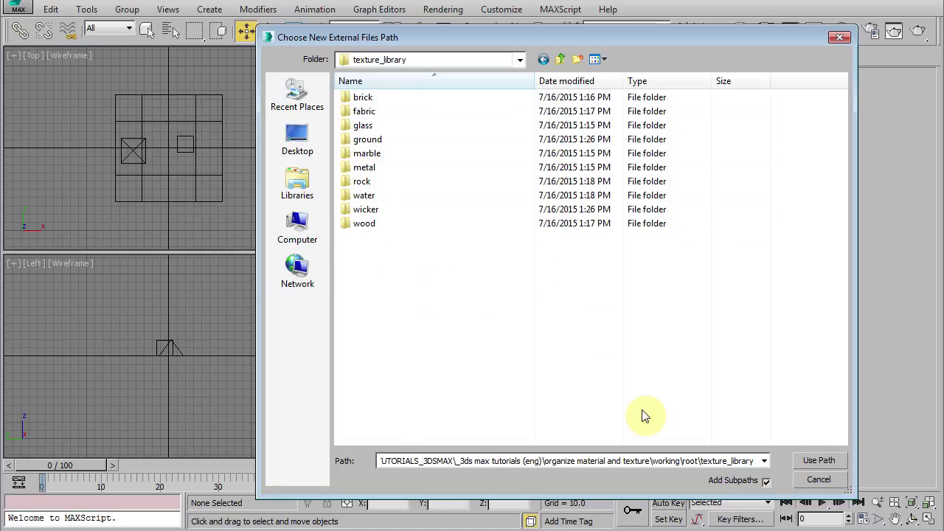
- Confirm the path, then bring up the Material Editor and the Material/Map Browser with the Corona libraries
click(815, 481)
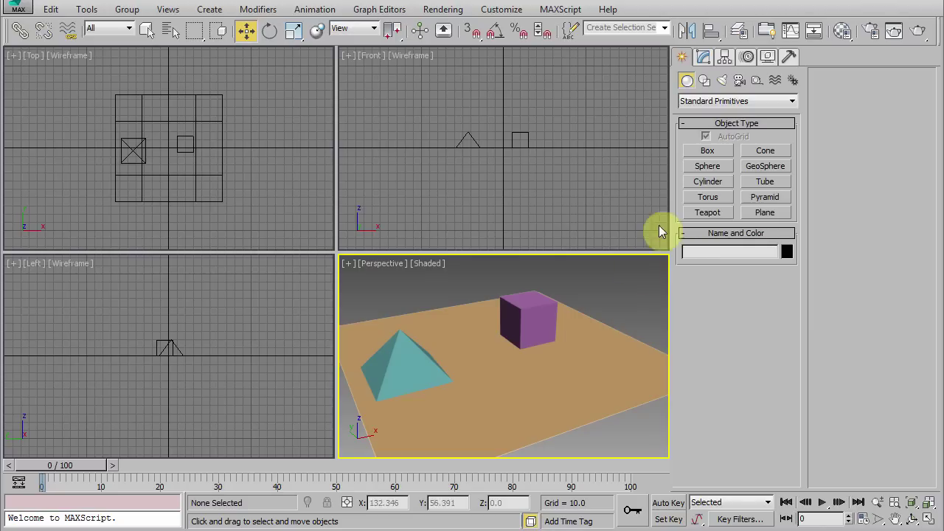
click(842, 37)
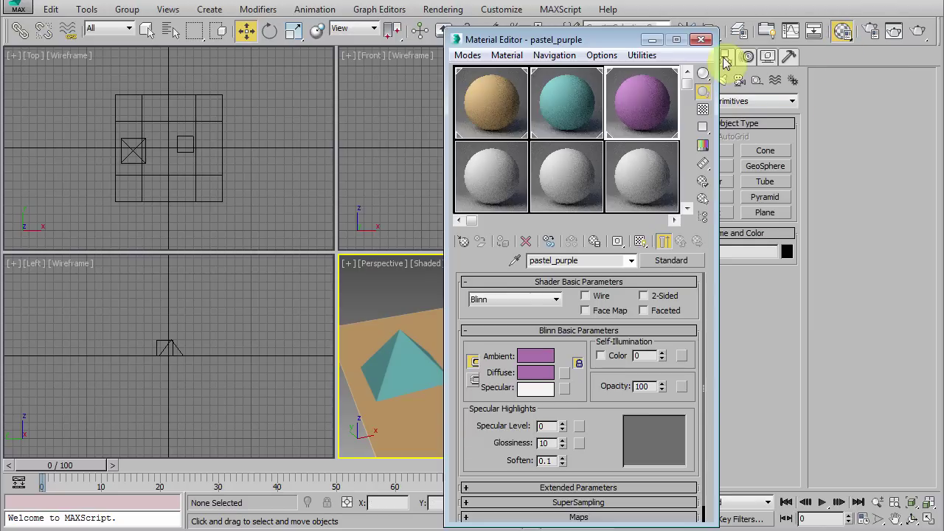
drag(593, 44, 603, 37)
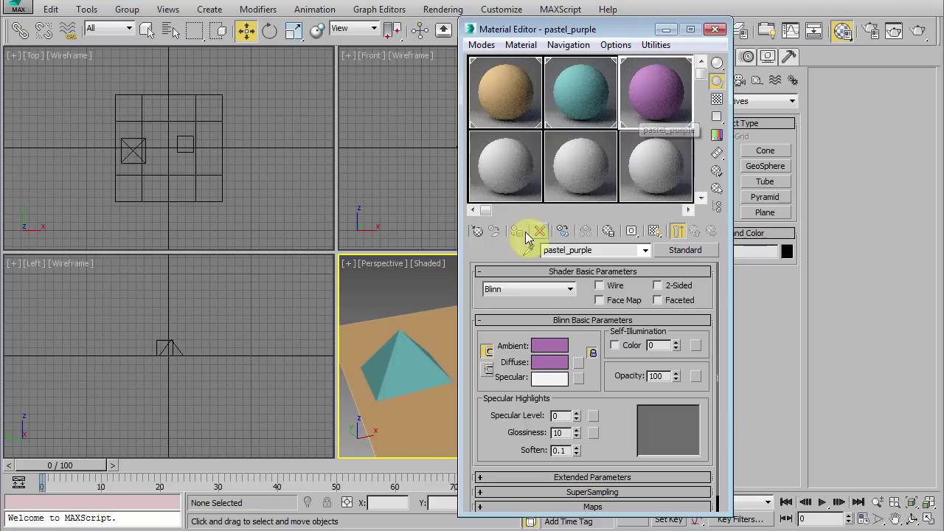
click(477, 233)
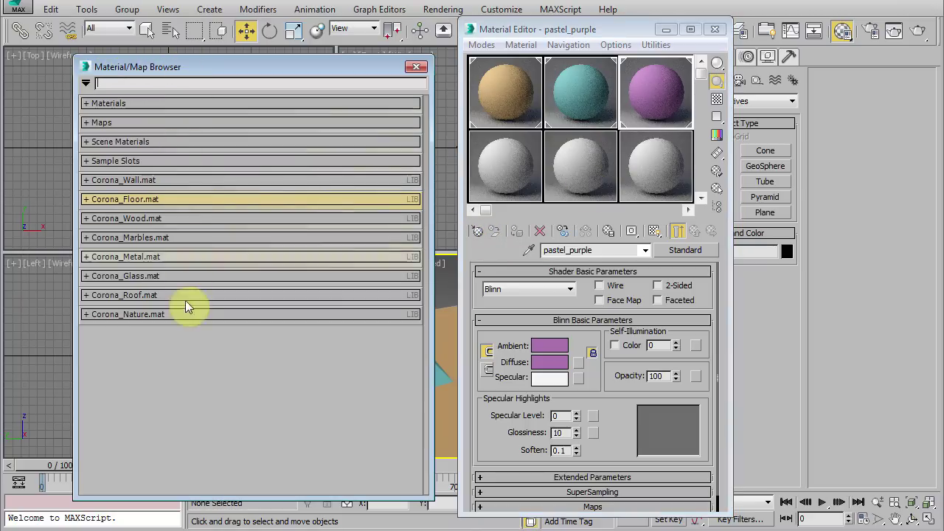
- Start a new material library, entering flat_pastel_colors as its file name
right_click(193, 349)
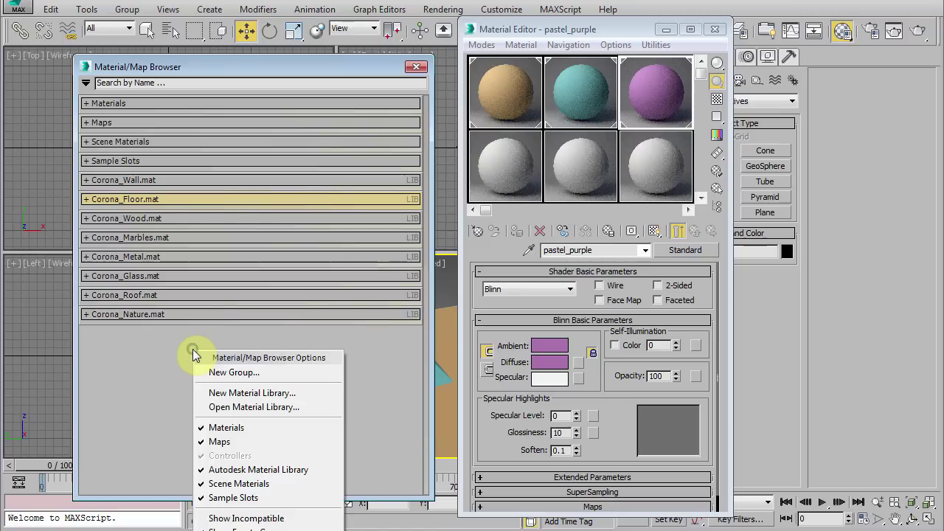
click(238, 398)
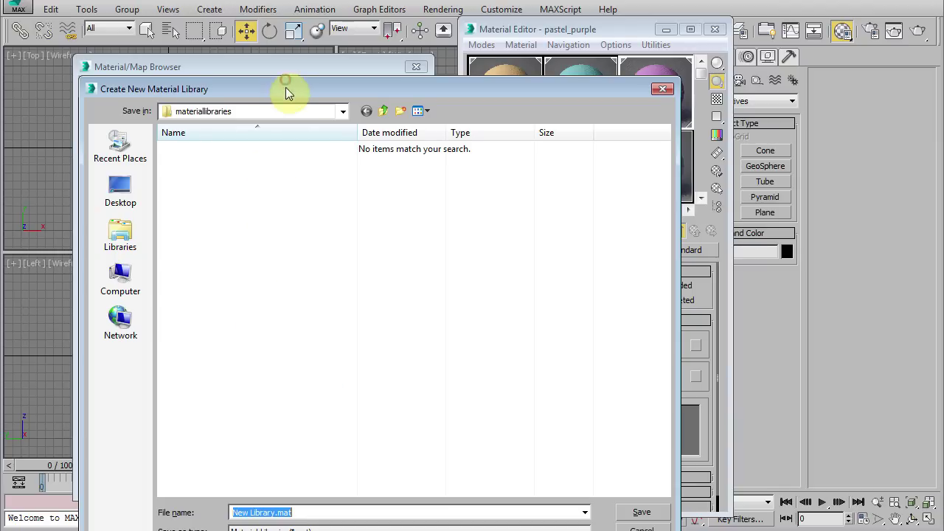
drag(286, 89, 278, 46)
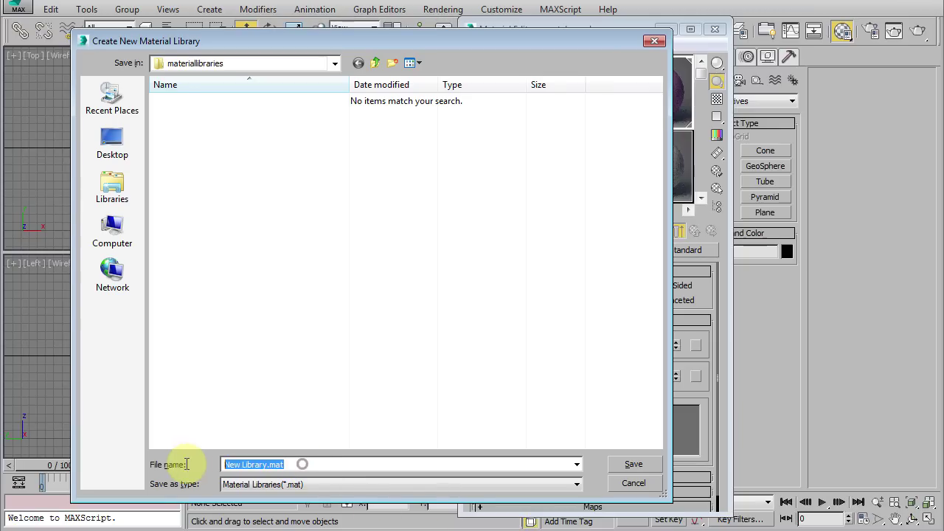
text(flat)
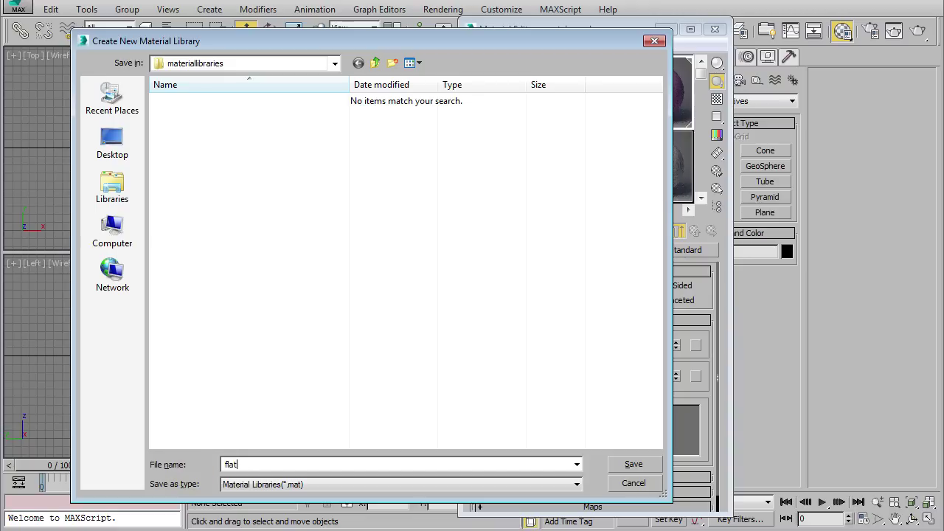
text(_paste)
text(l_colo)
text(rs)
- Create the flat_pastel_colors library and add pastel_orange, pastel_cyan and pastel_purple to it
click(618, 466)
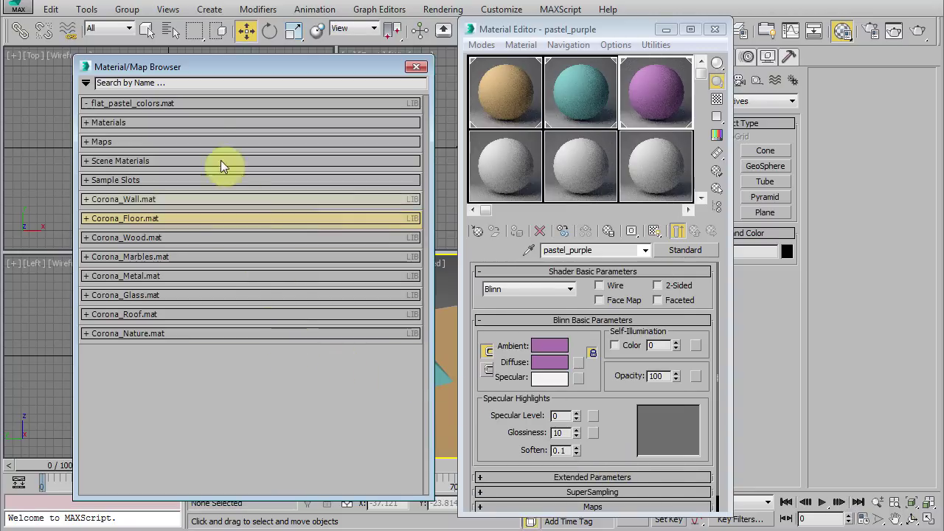
click(87, 107)
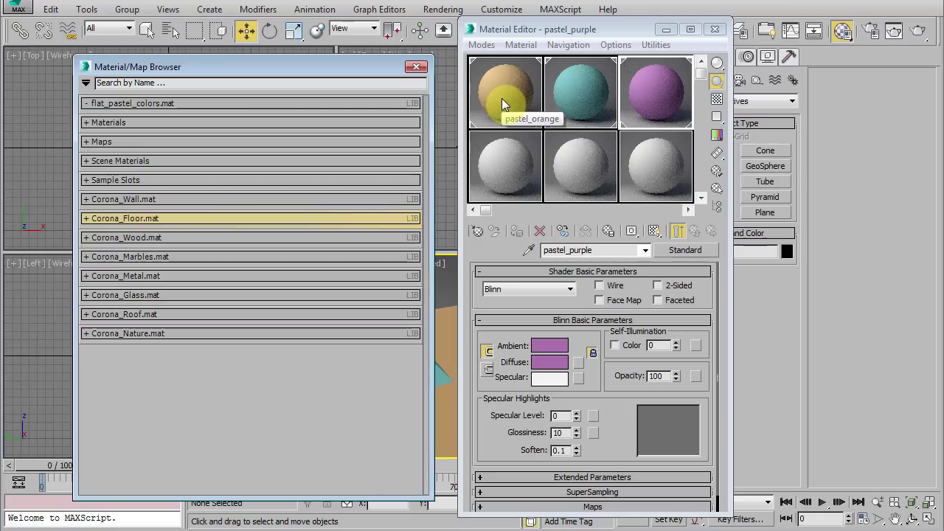
drag(501, 98, 210, 104)
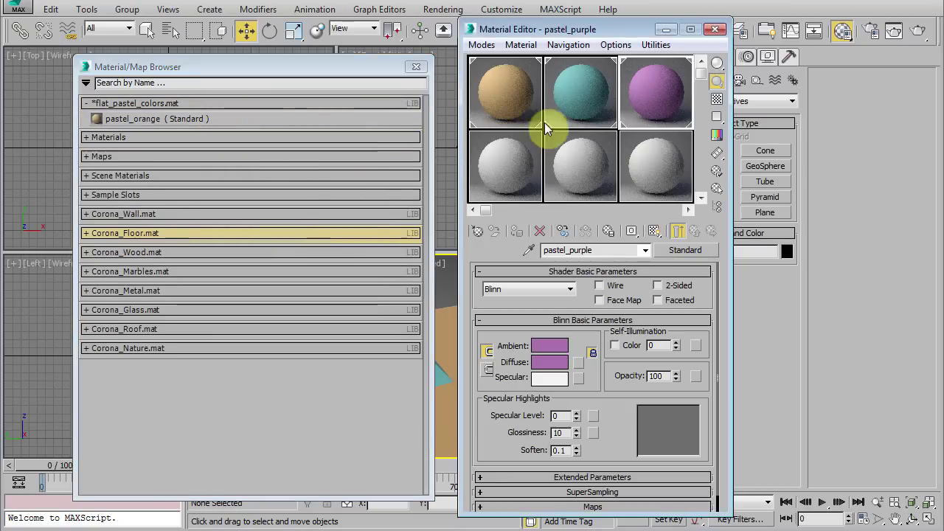
drag(569, 99, 233, 124)
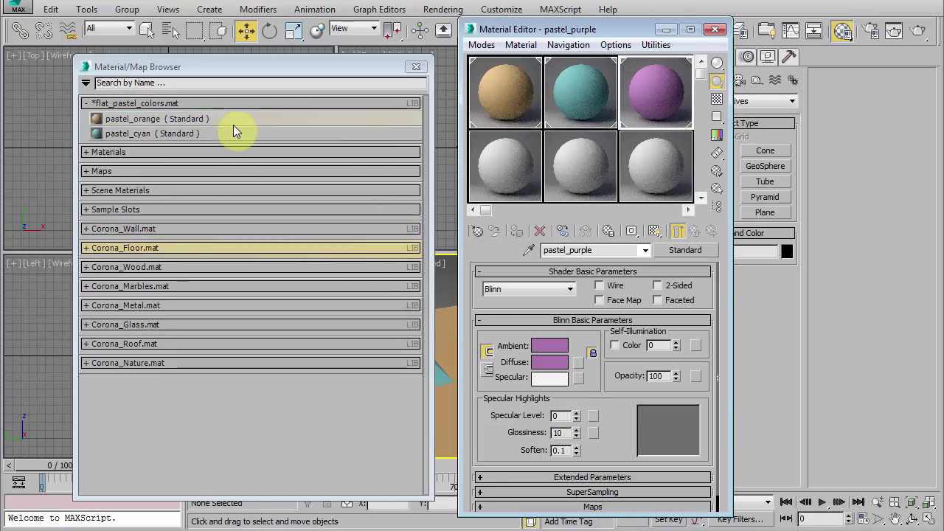
drag(644, 109, 312, 140)
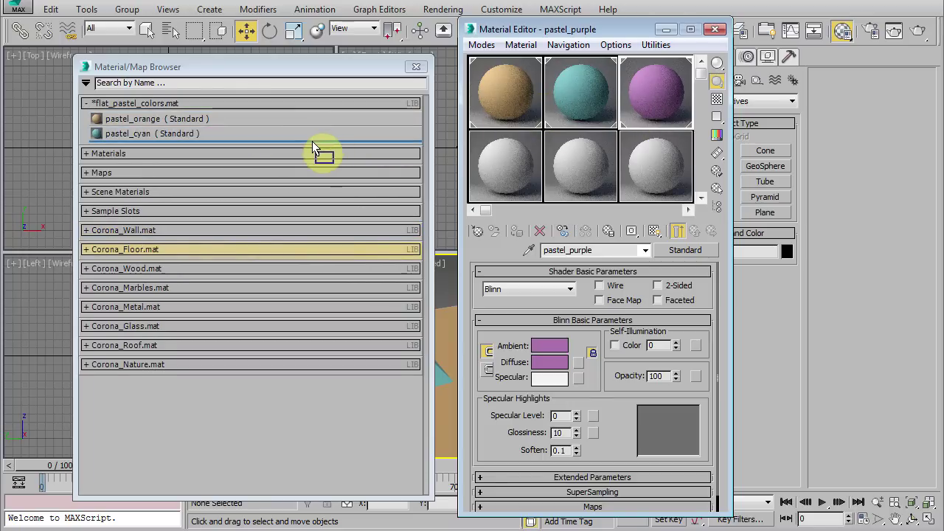
- Save the flat_pastel_colors.mat library
click(94, 104)
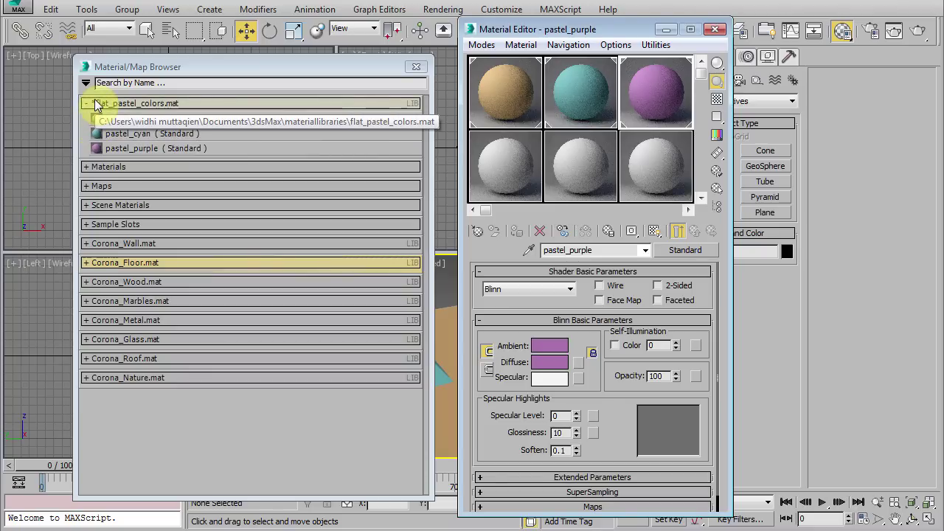
right_click(319, 102)
mouse_move(426, 126)
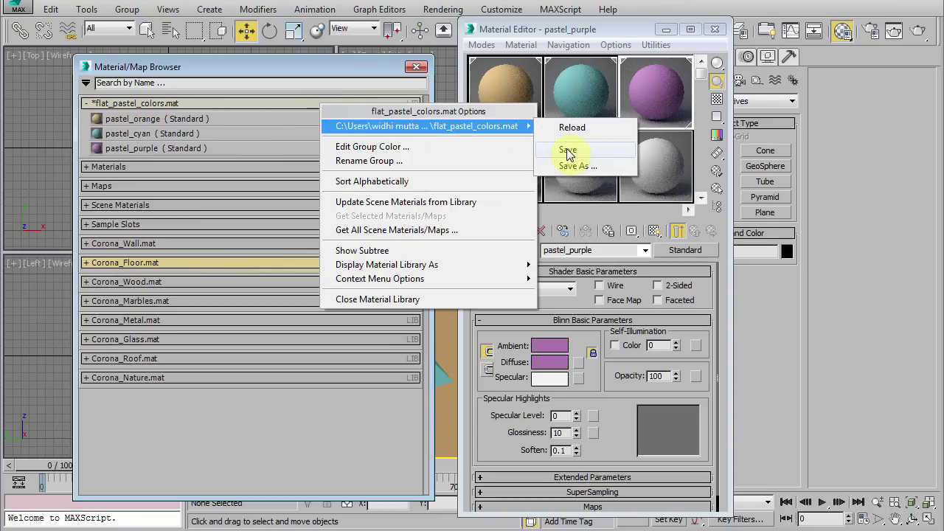
click(568, 151)
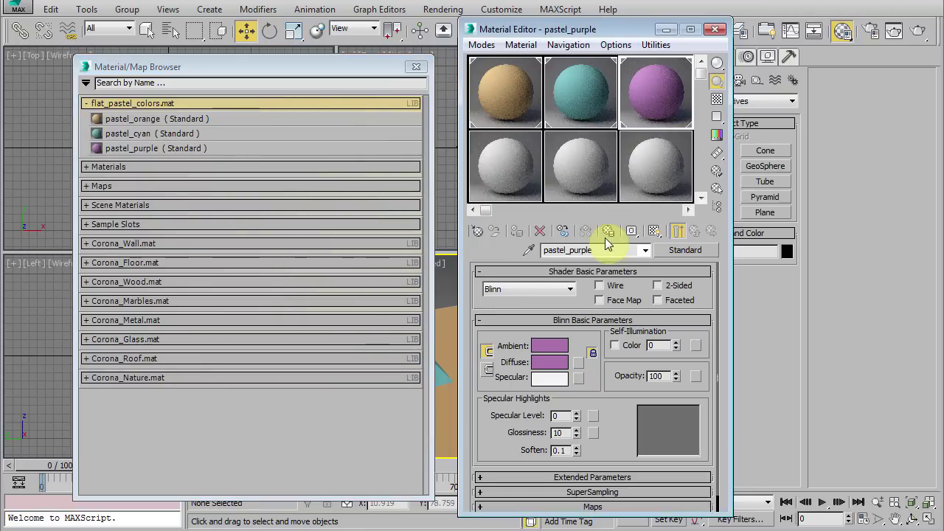
- Darken pastel_purple's diffuse colour by lowering its Value
click(549, 361)
drag(514, 111, 503, 111)
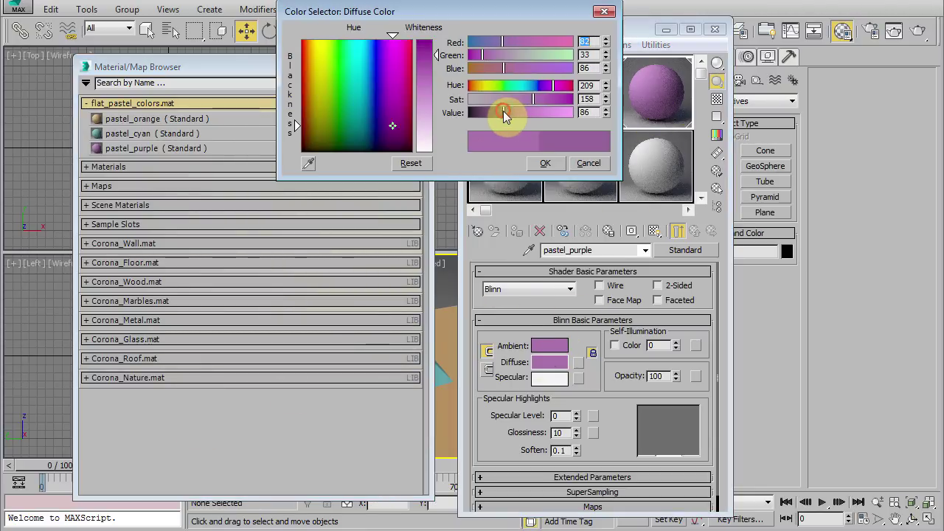
click(542, 163)
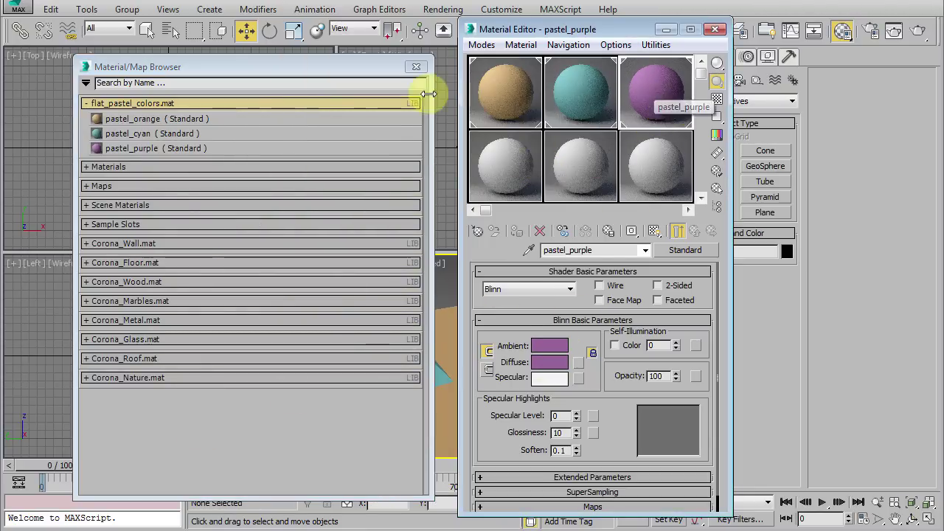
- Replace the library's pastel_purple entry with the darker version
drag(645, 93, 185, 148)
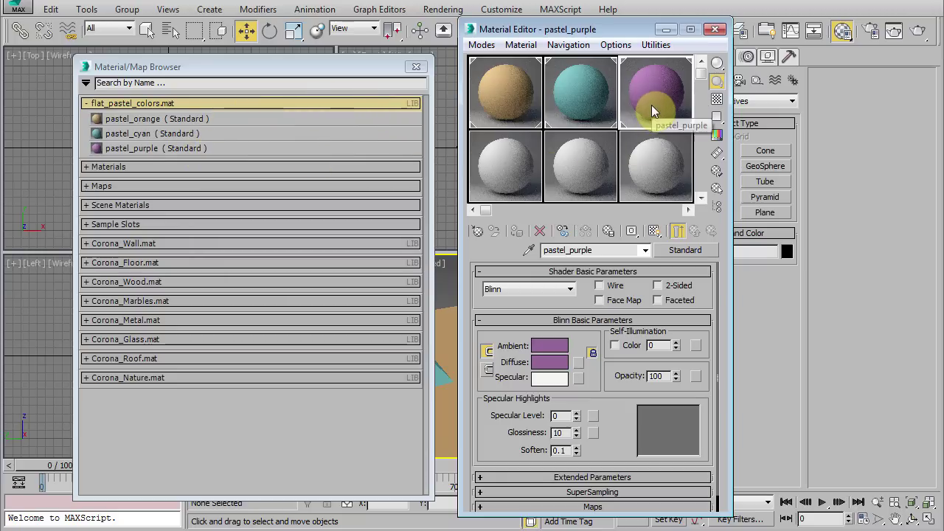
mouse_move(651, 105)
mouse_down()
mouse_move(265, 130)
mouse_move(162, 148)
mouse_move(182, 153)
mouse_up()
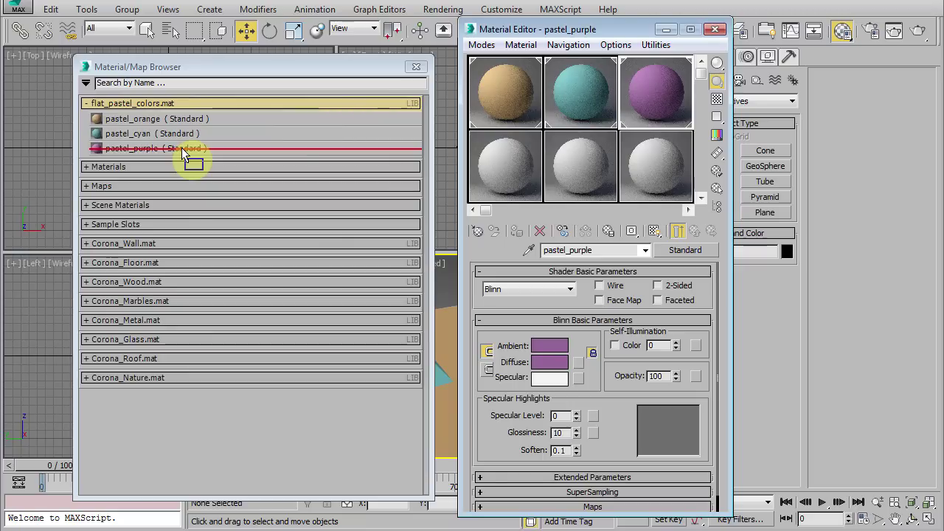
drag(183, 154, 183, 152)
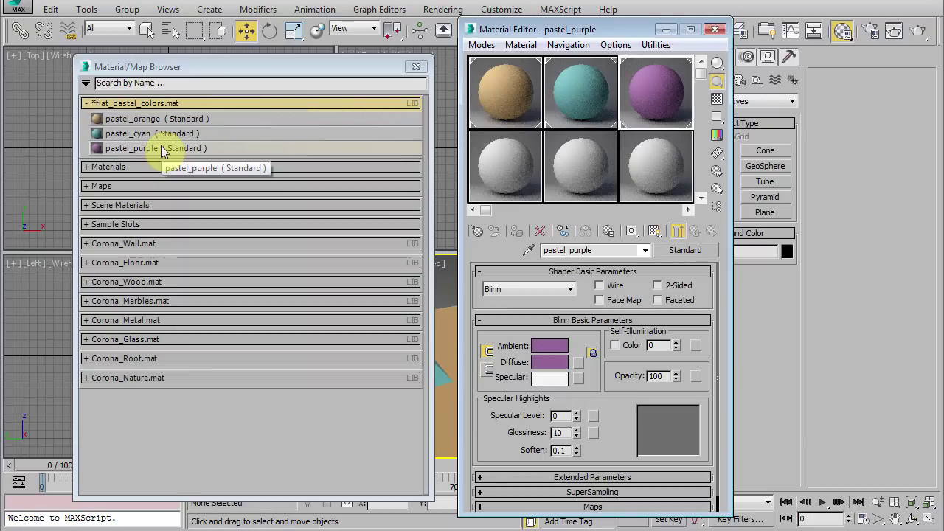
right_click(188, 103)
mouse_move(295, 126)
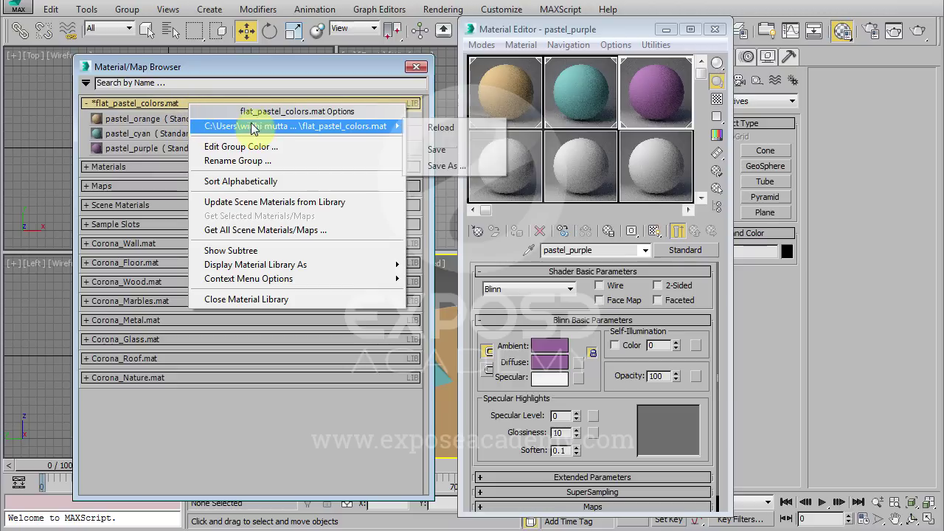
- Save the library, then remove pastel_purple and resave with only pastel_orange and pastel_cyan
click(435, 151)
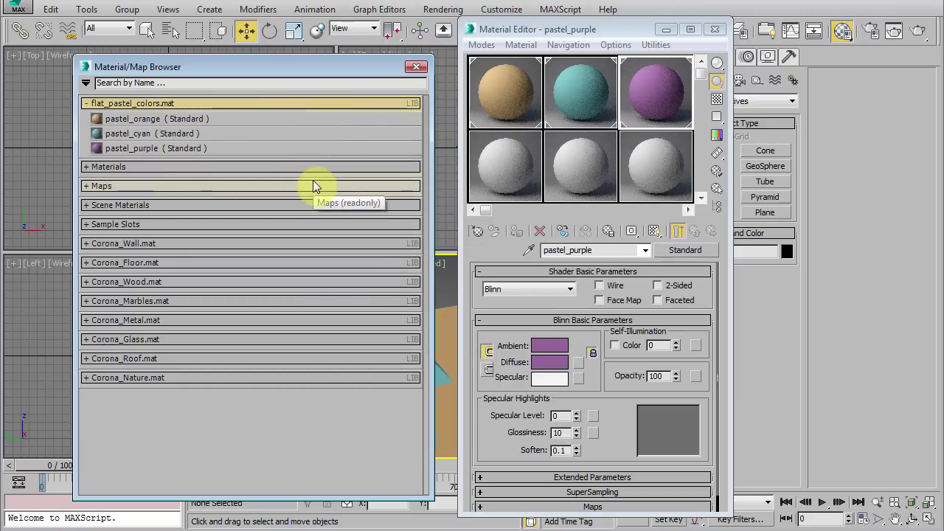
right_click(191, 151)
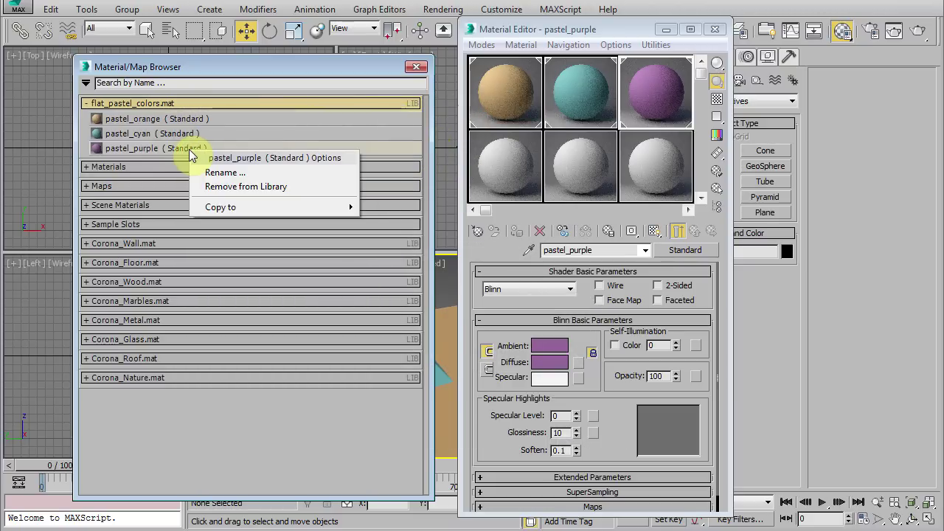
click(224, 188)
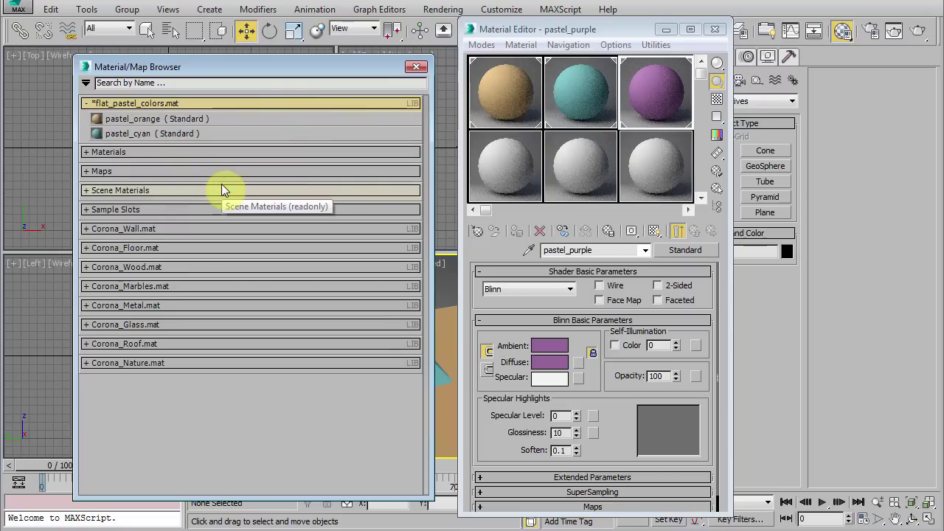
right_click(203, 102)
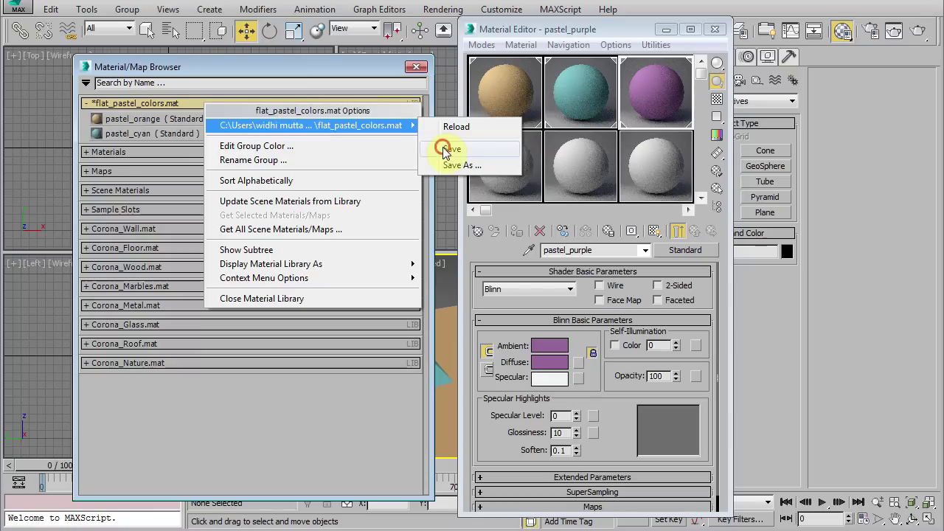
click(442, 146)
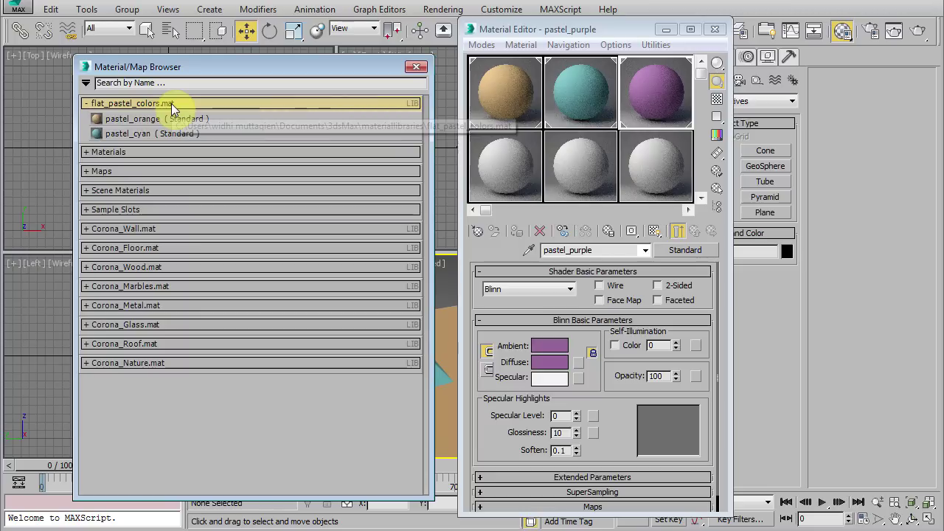
- Close the flat_pastel_colors.mat material library from its group menu
right_click(171, 103)
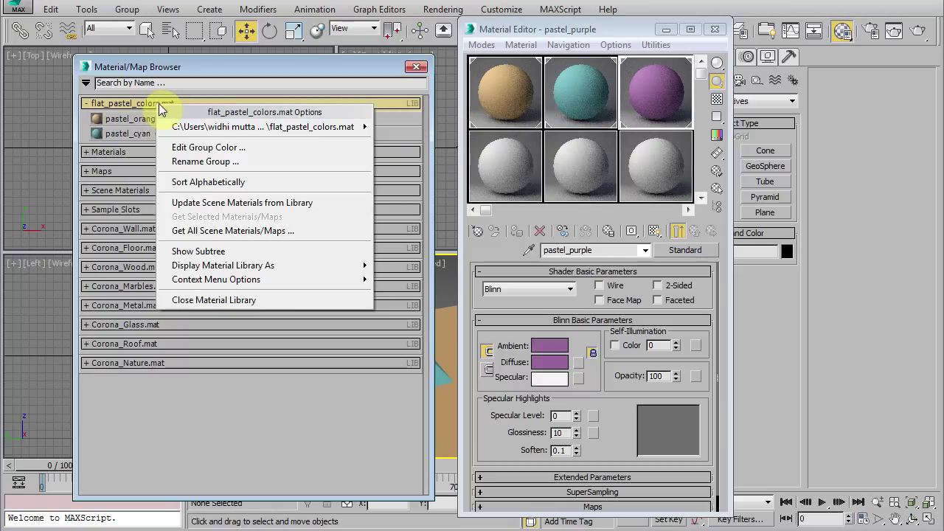
click(215, 301)
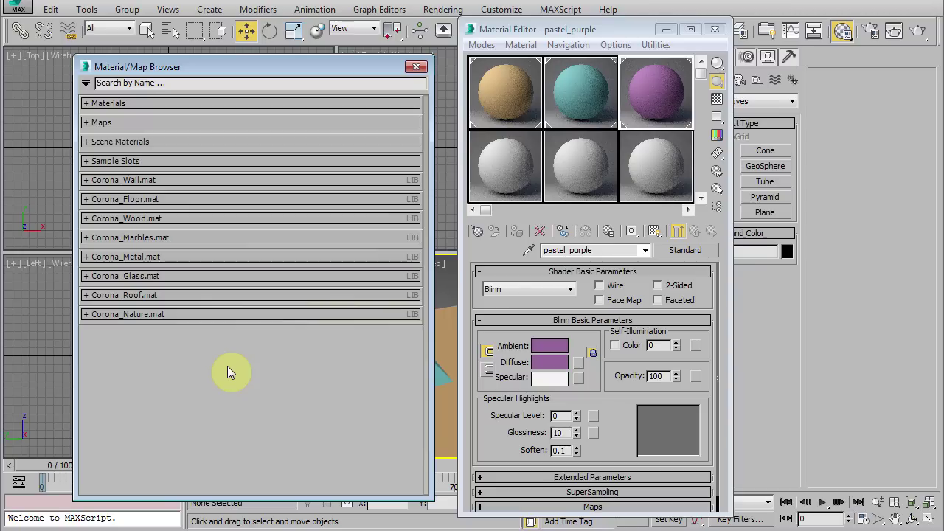
- Reopen flat_pastel_colors.mat from the materiallibraries folder
right_click(233, 357)
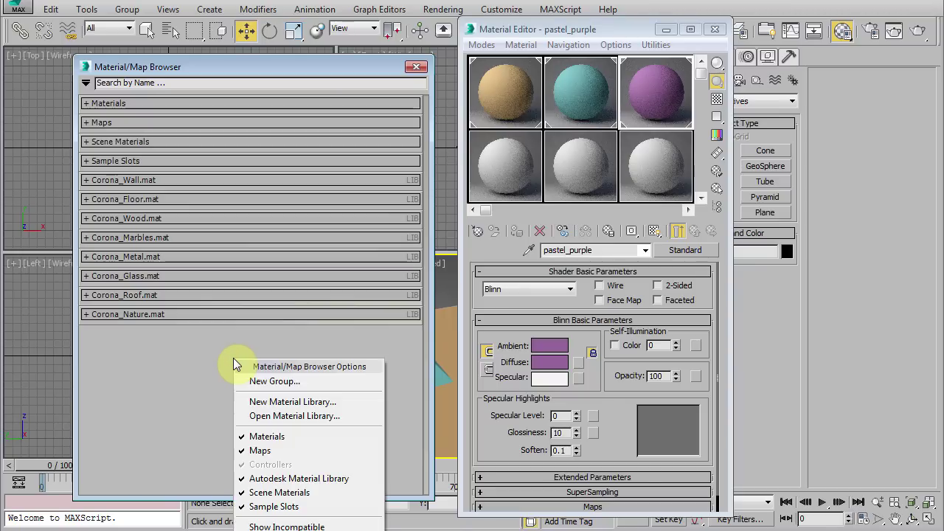
click(256, 417)
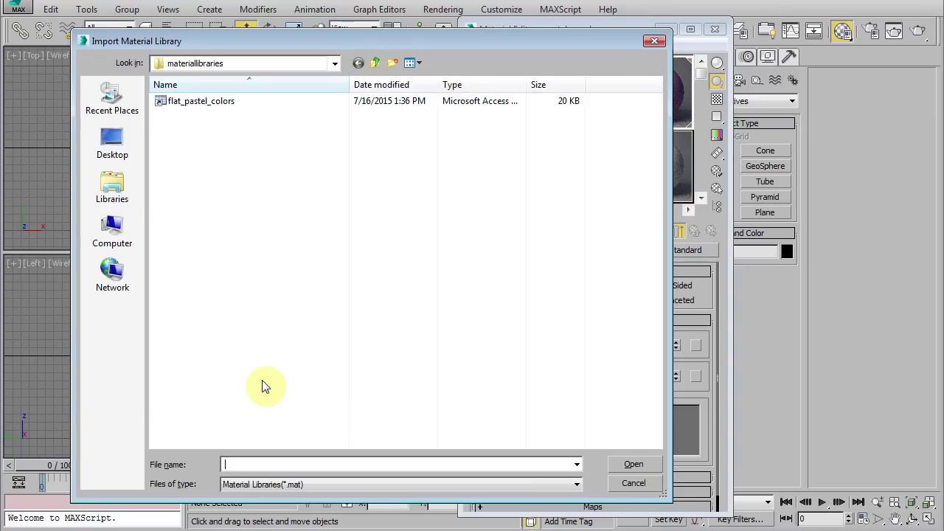
click(184, 103)
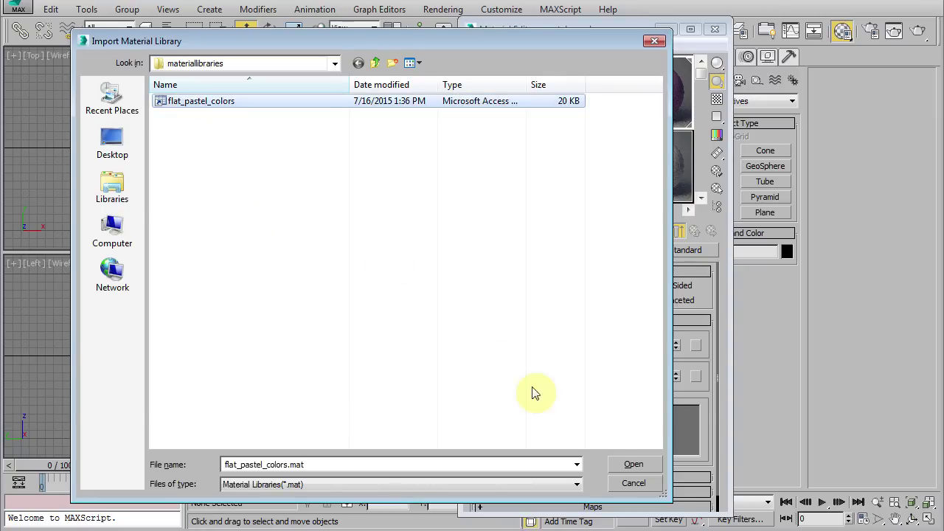
click(620, 462)
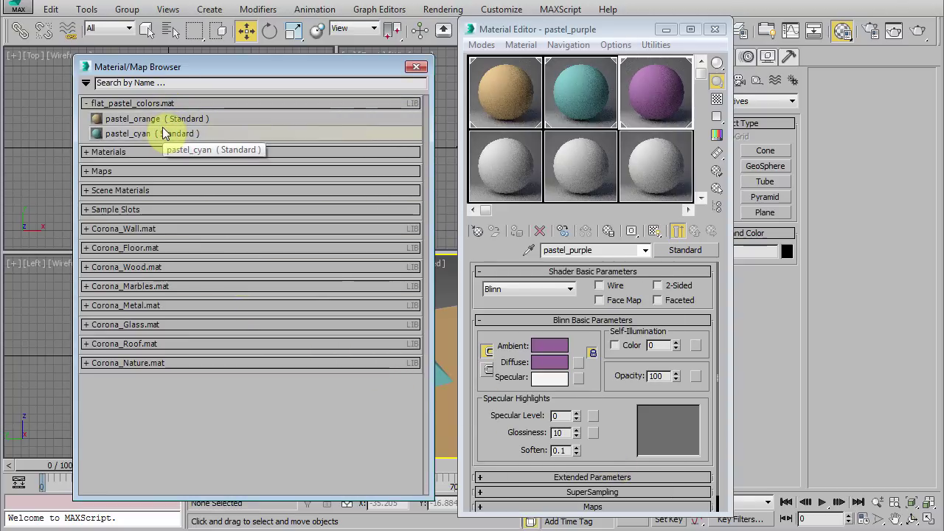
- Load Gravel_small_white from Corona_Floor.mat into a sample slot and drag it onto the floor plane
click(184, 247)
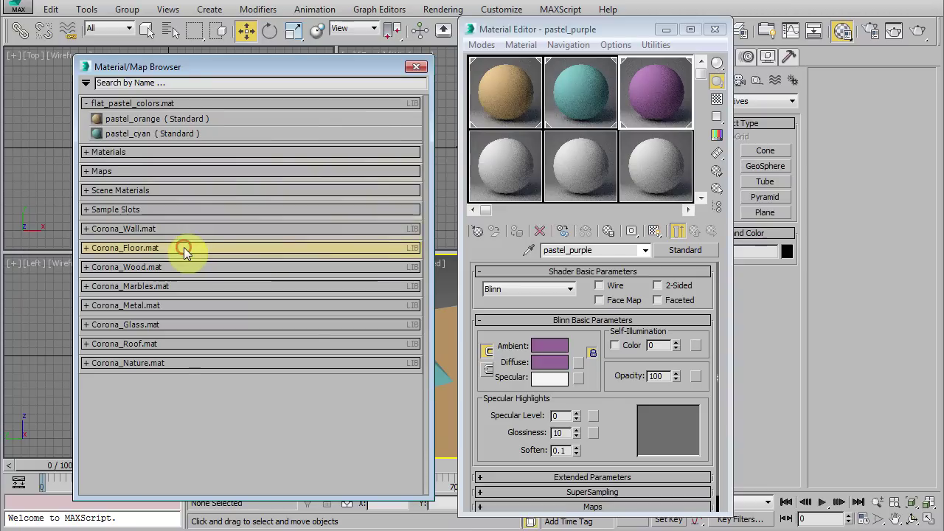
drag(290, 297, 505, 178)
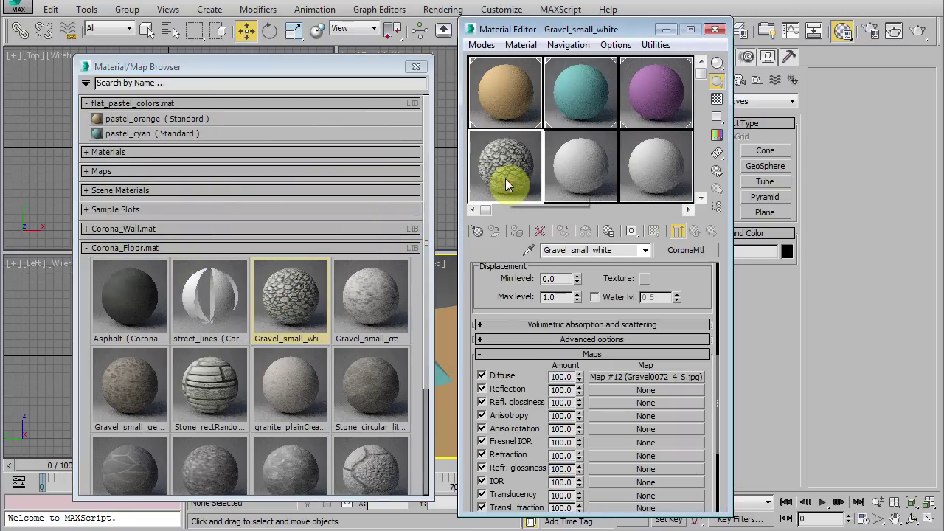
click(569, 35)
drag(598, 33, 760, 73)
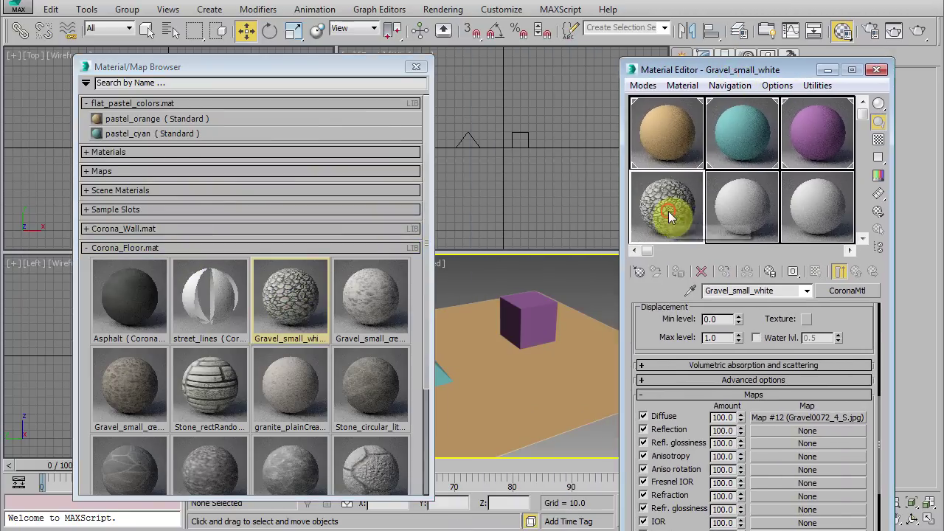
drag(667, 208, 584, 347)
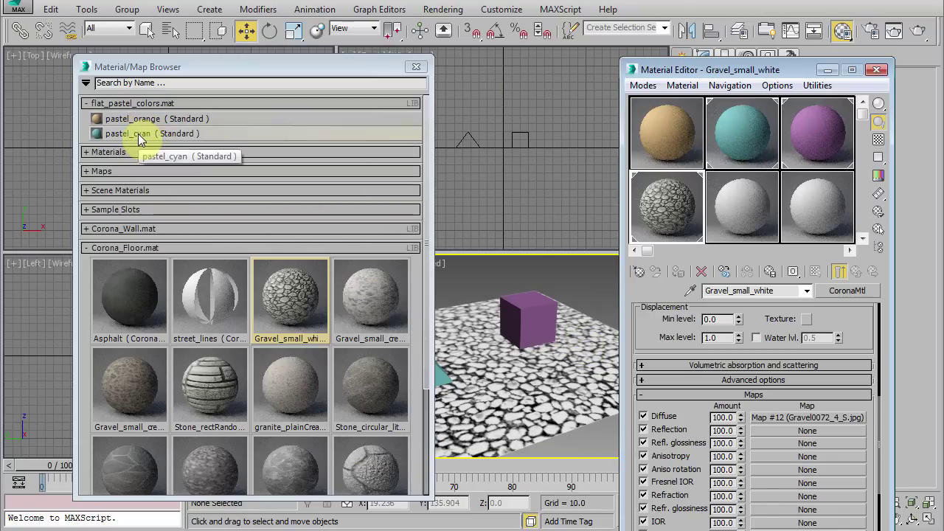
- Display the flat_pastel_colors.mat library as Large Icons, showing pastel_orange and pastel_cyan
right_click(186, 108)
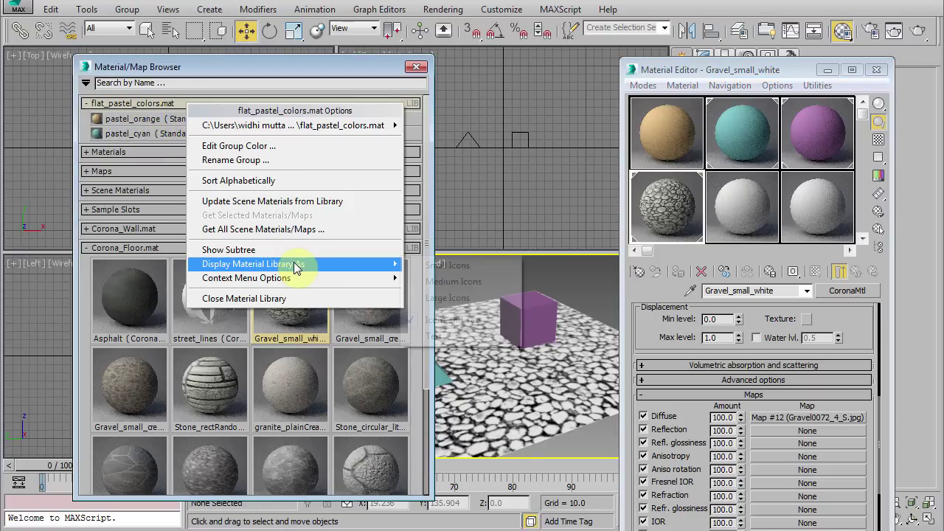
mouse_move(252, 264)
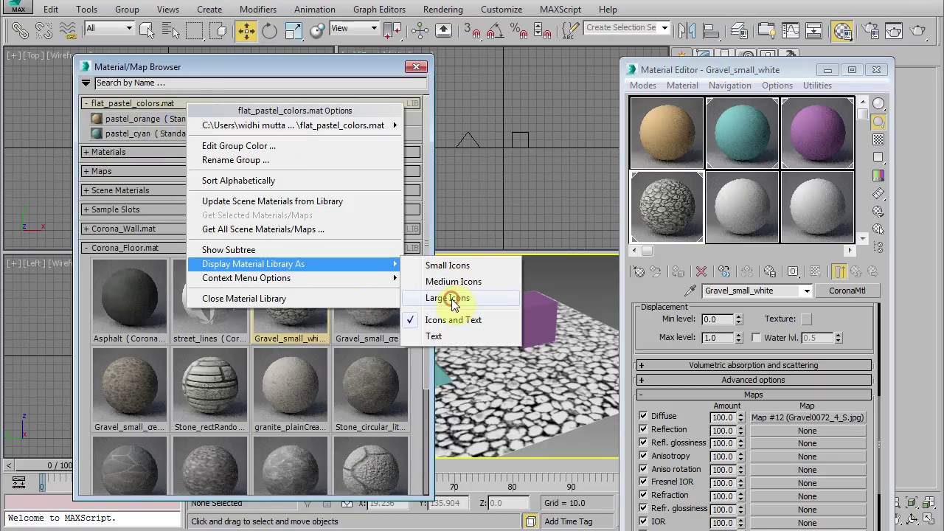
click(447, 298)
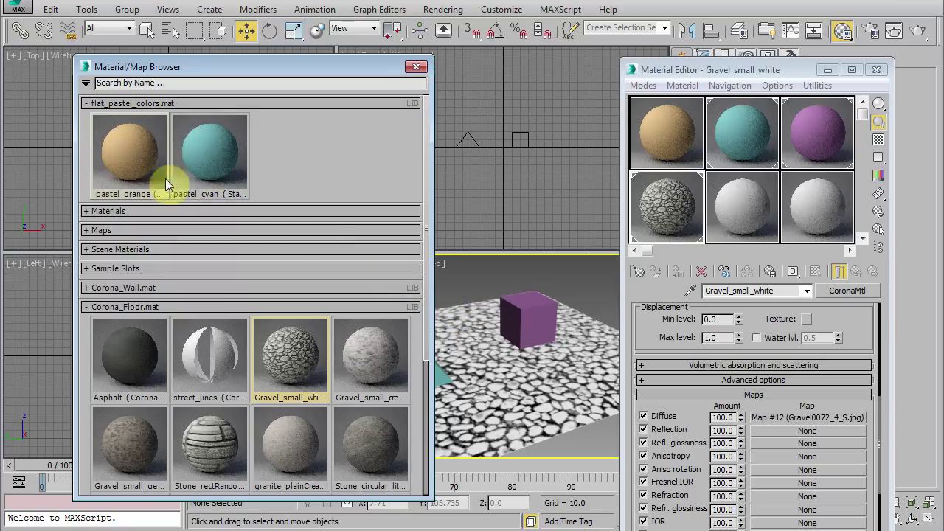